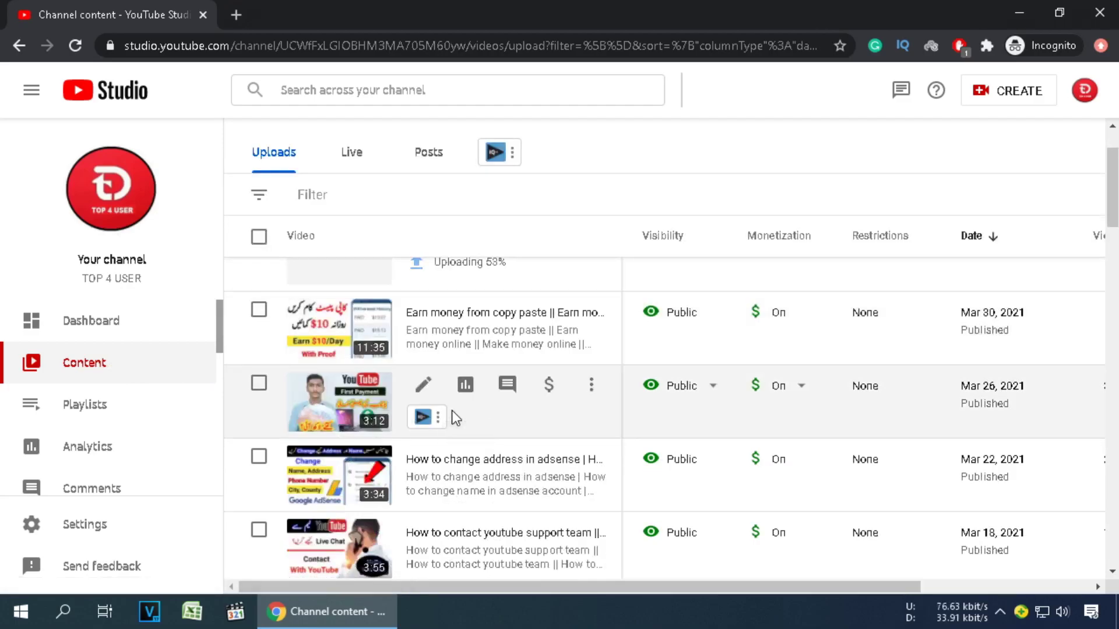
- Open the "My first payment from youtube" video's details in a new tab and go to its video editor
{"action": "right_click", "coordinate": [318, 389]}
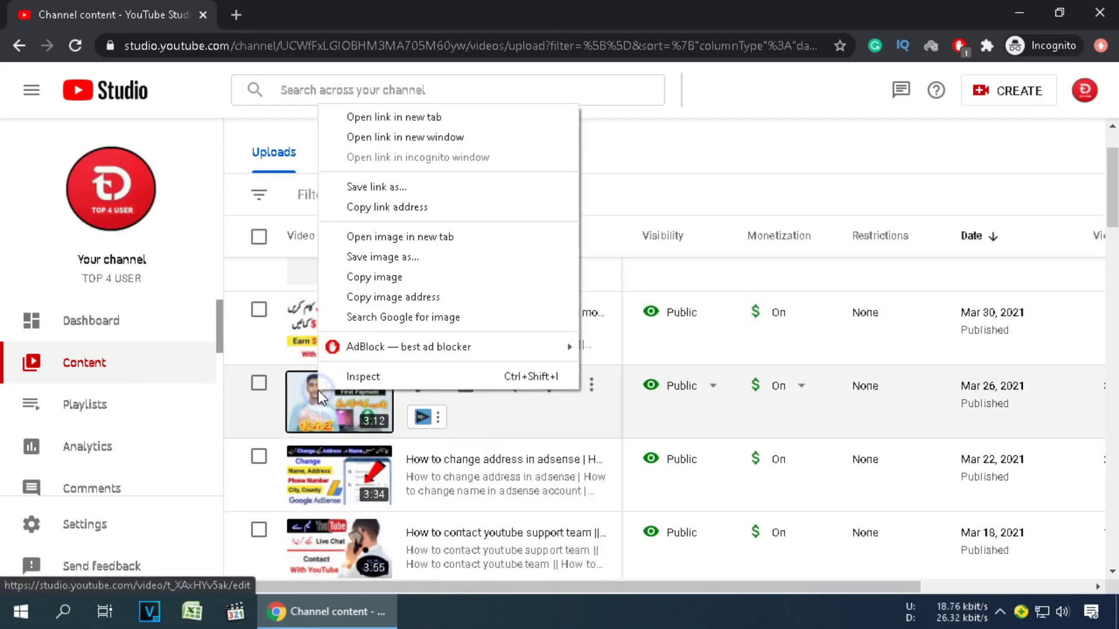
{"action": "left_click", "coordinate": [391, 116]}
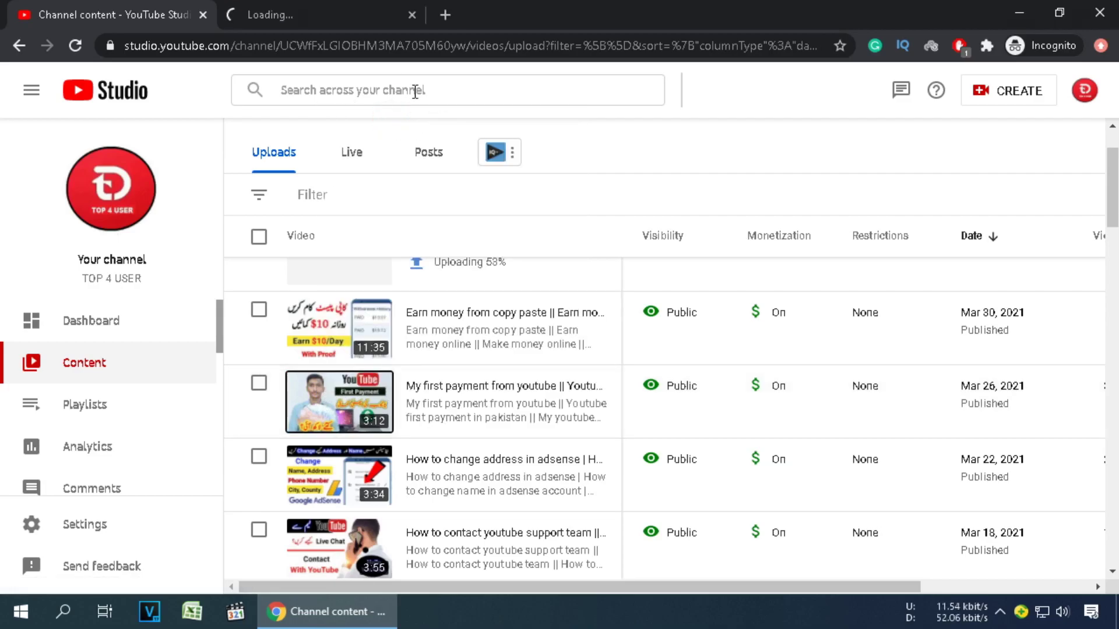
{"action": "left_click", "coordinate": [314, 7]}
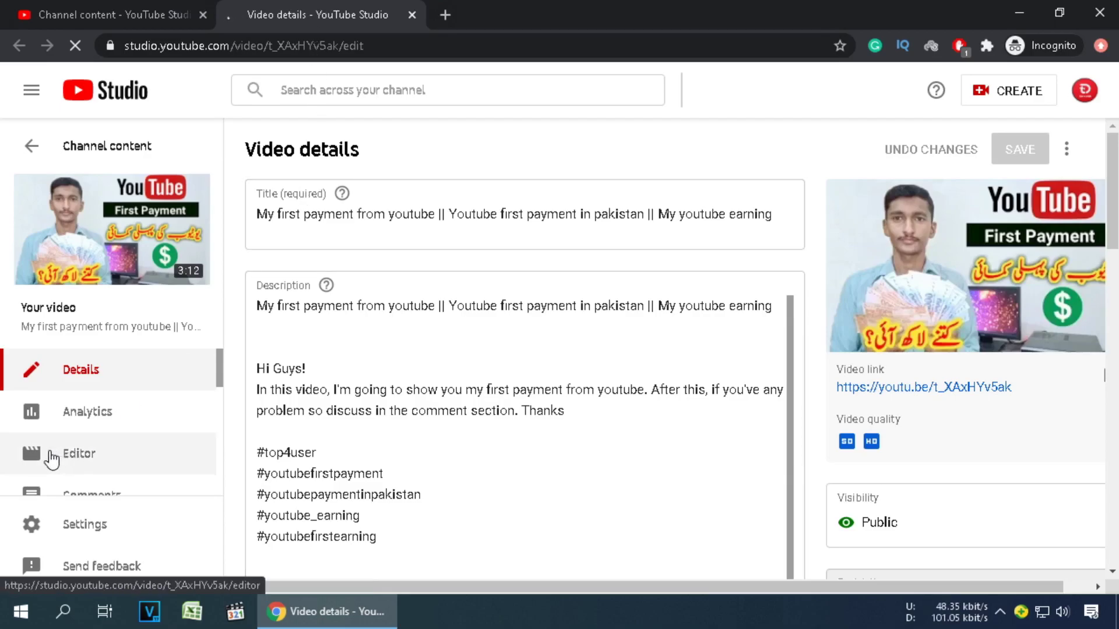
{"action": "mouse_move", "coordinate": [7, 432]}
{"action": "left_mouse_down"}
{"action": "mouse_move", "coordinate": [17, 459]}
{"action": "mouse_move", "coordinate": [140, 488]}
{"action": "mouse_move", "coordinate": [168, 467]}
{"action": "left_mouse_up"}
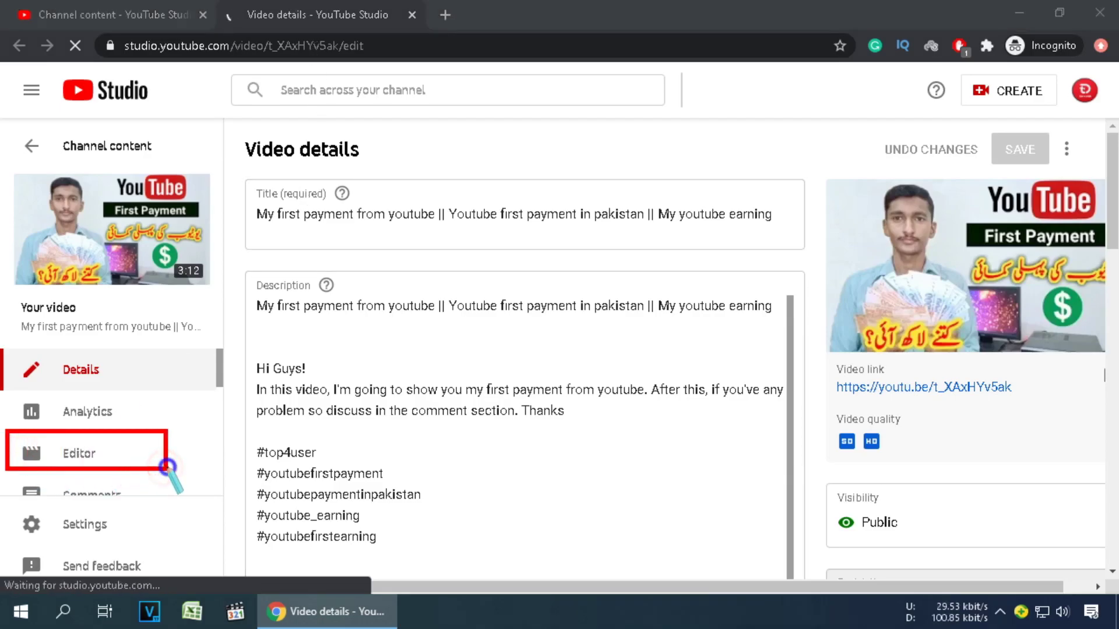
{"action": "left_click", "coordinate": [88, 458]}
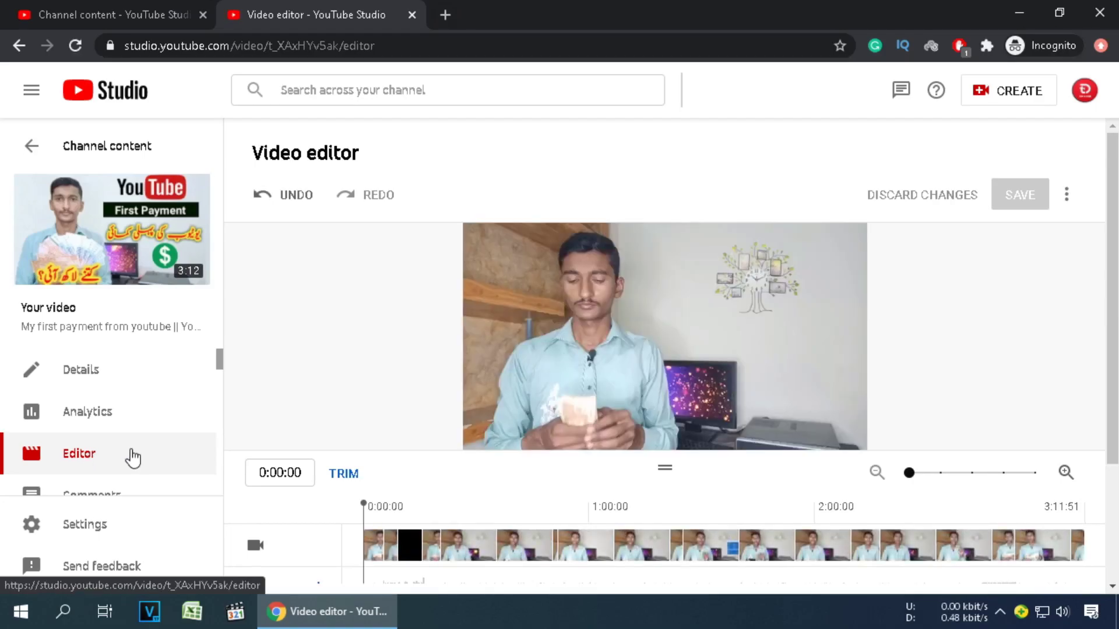
{"action": "scroll", "coordinate": [592, 437], "scroll_direction": "down", "scroll_amount": 3}
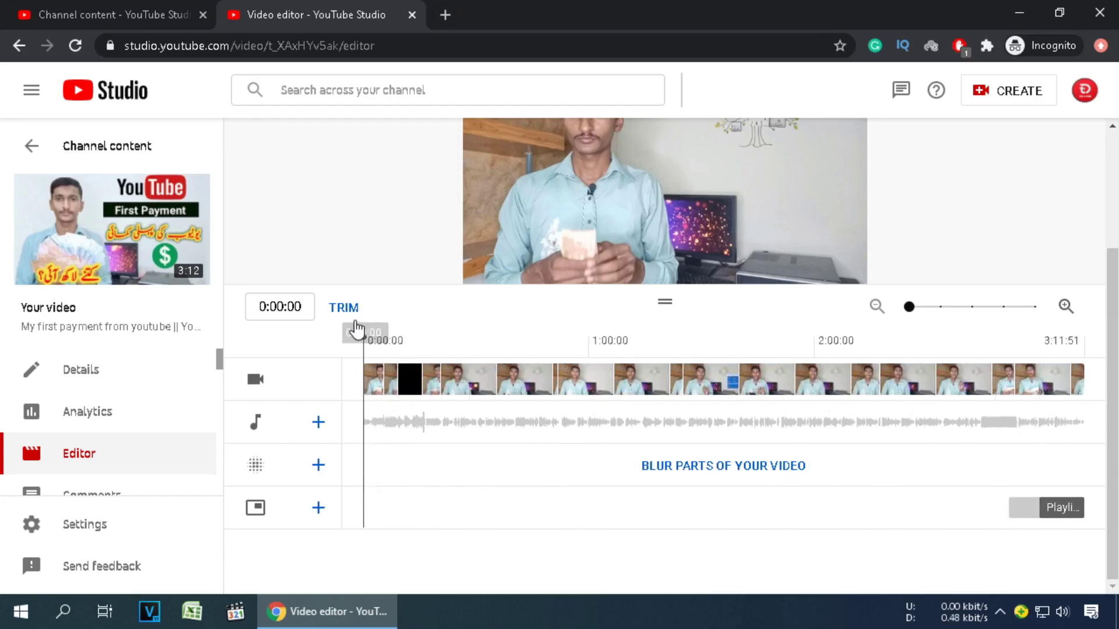
{"action": "left_click_drag", "start_coordinate": [315, 293], "coordinate": [365, 320]}
{"action": "key", "text": "Escape"}
{"action": "left_click", "coordinate": [344, 308]}
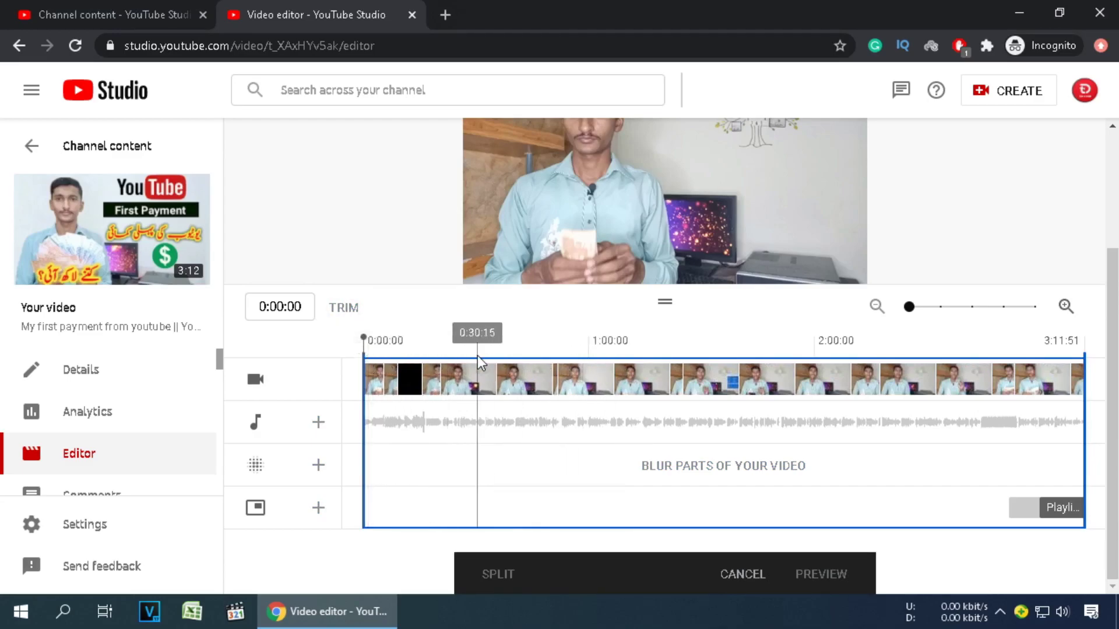
{"action": "left_click", "coordinate": [370, 408]}
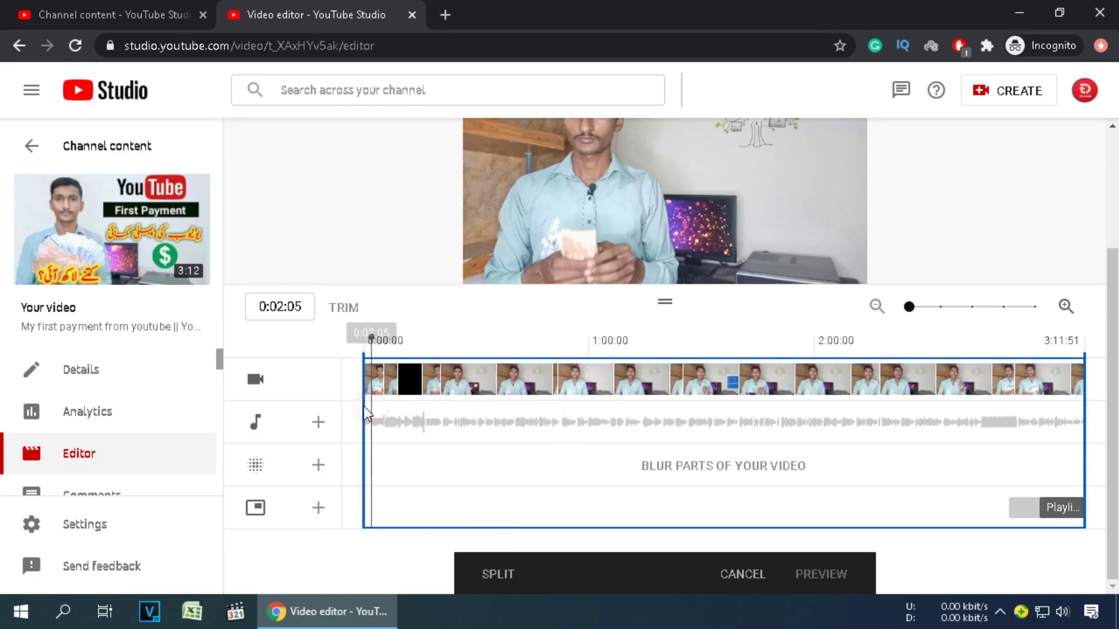
{"action": "left_click_drag", "start_coordinate": [363, 406], "coordinate": [475, 407]}
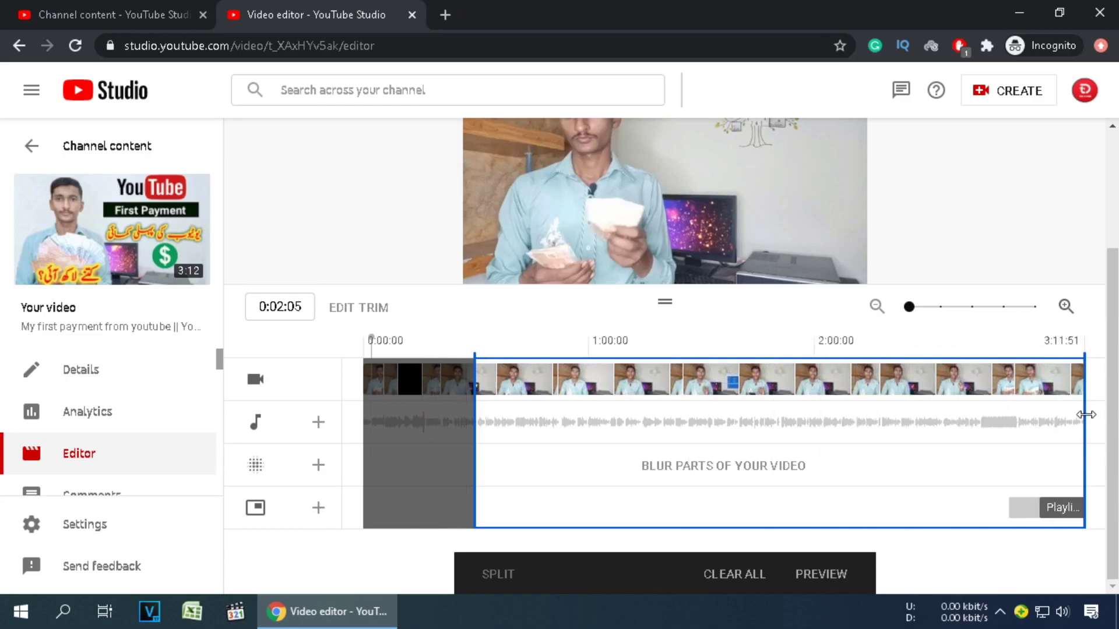
{"action": "left_click_drag", "start_coordinate": [1086, 415], "coordinate": [965, 415]}
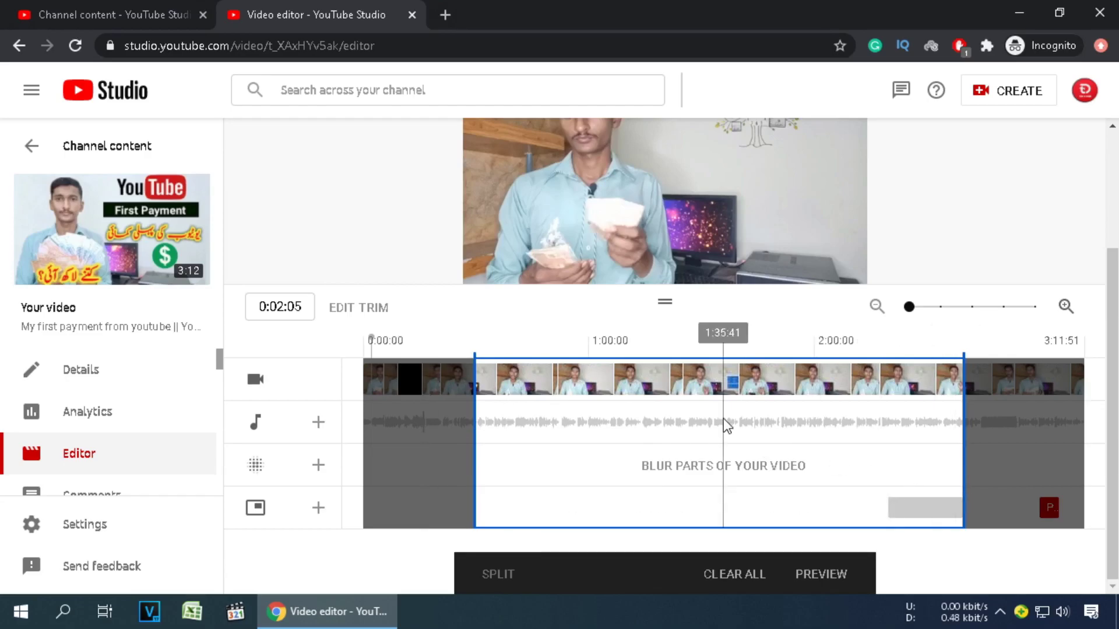
{"action": "left_click", "coordinate": [744, 577]}
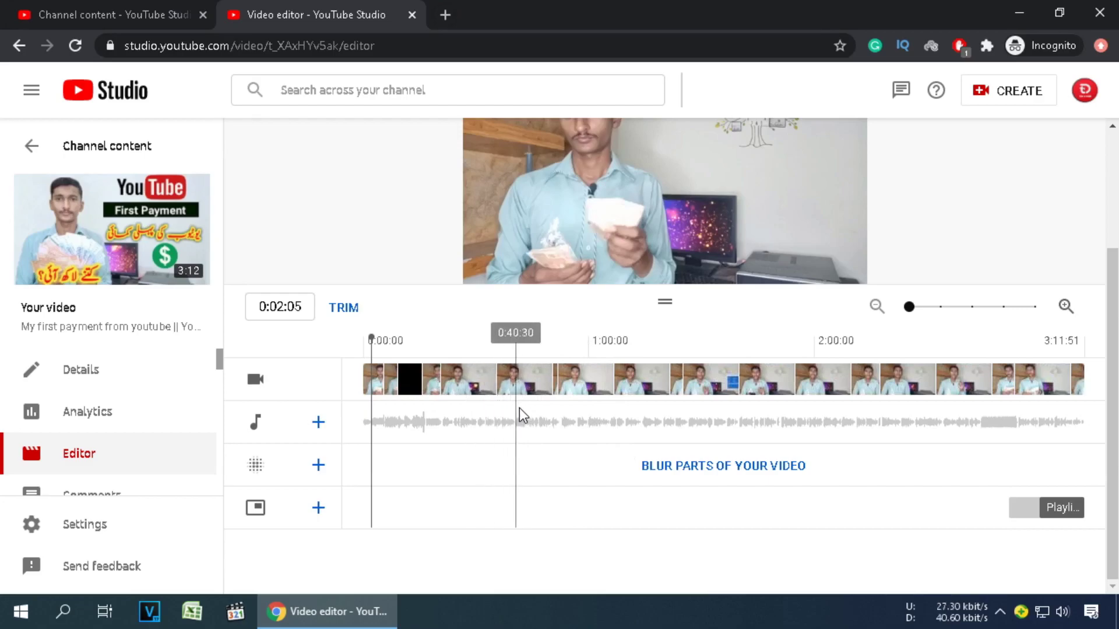
- Start trimming, split the video at 0:33:58, and cut out the section from there to about 0:52
{"action": "left_click", "coordinate": [491, 410]}
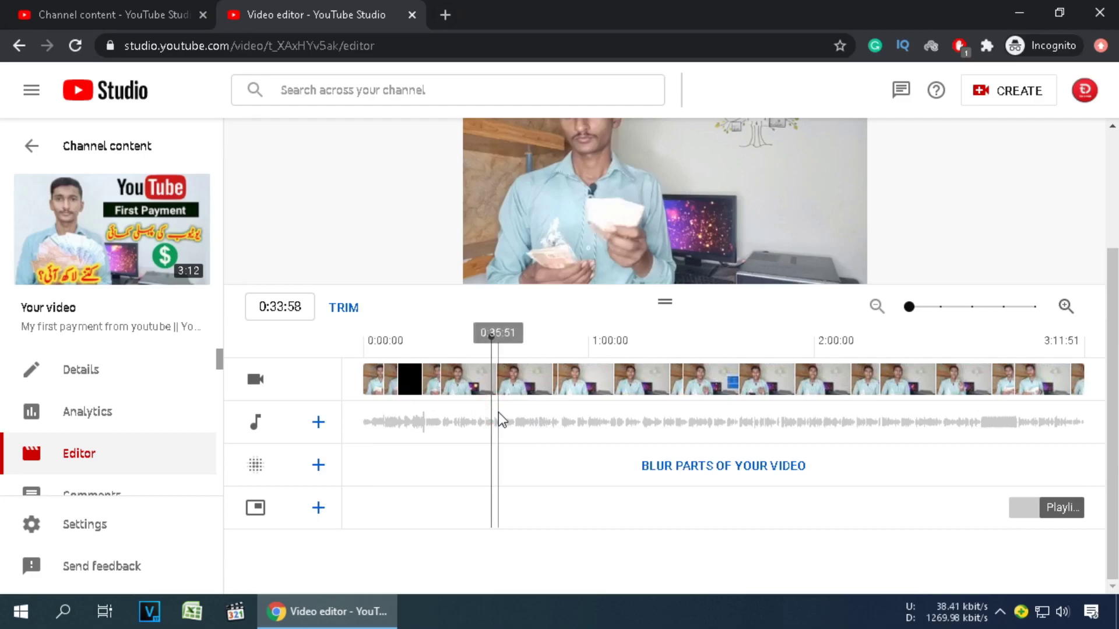
{"action": "left_click", "coordinate": [343, 309]}
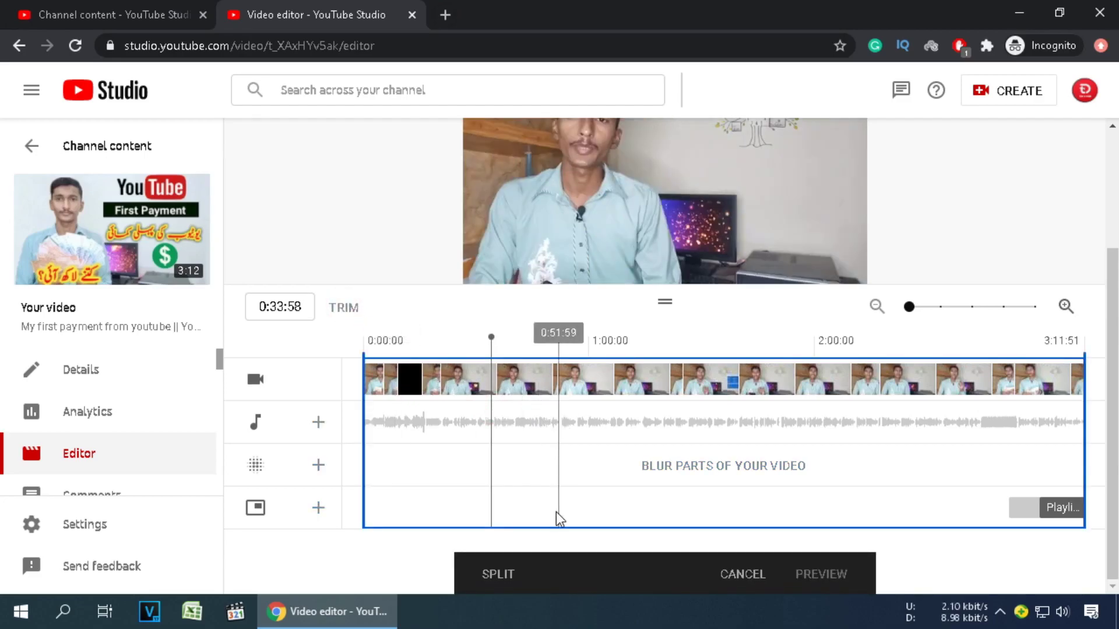
{"action": "left_click", "coordinate": [497, 575]}
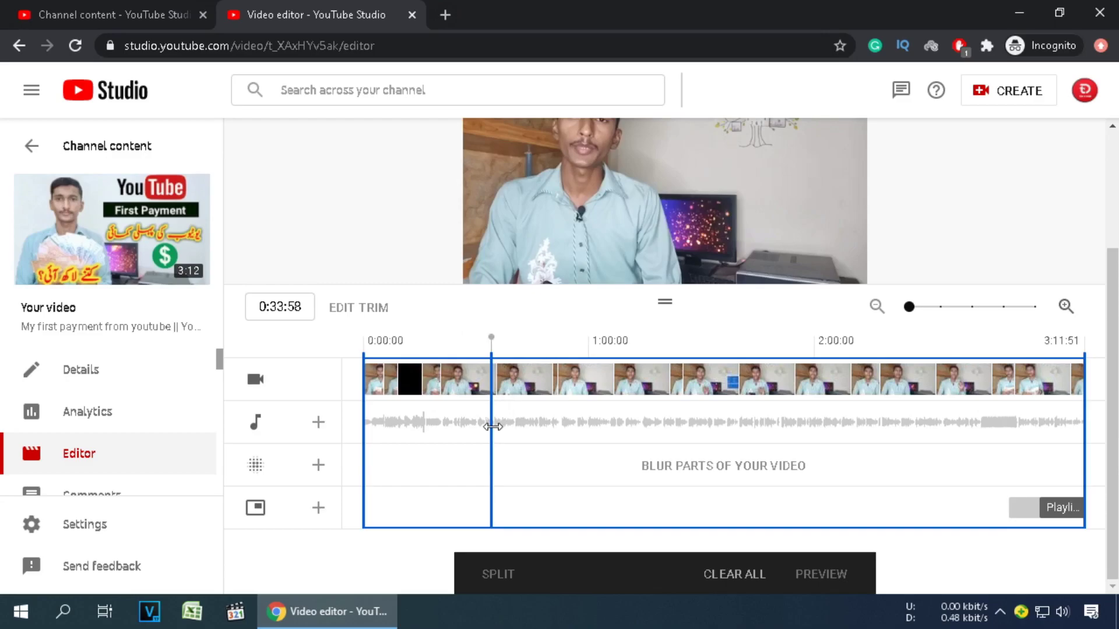
{"action": "left_click_drag", "start_coordinate": [492, 427], "coordinate": [562, 427]}
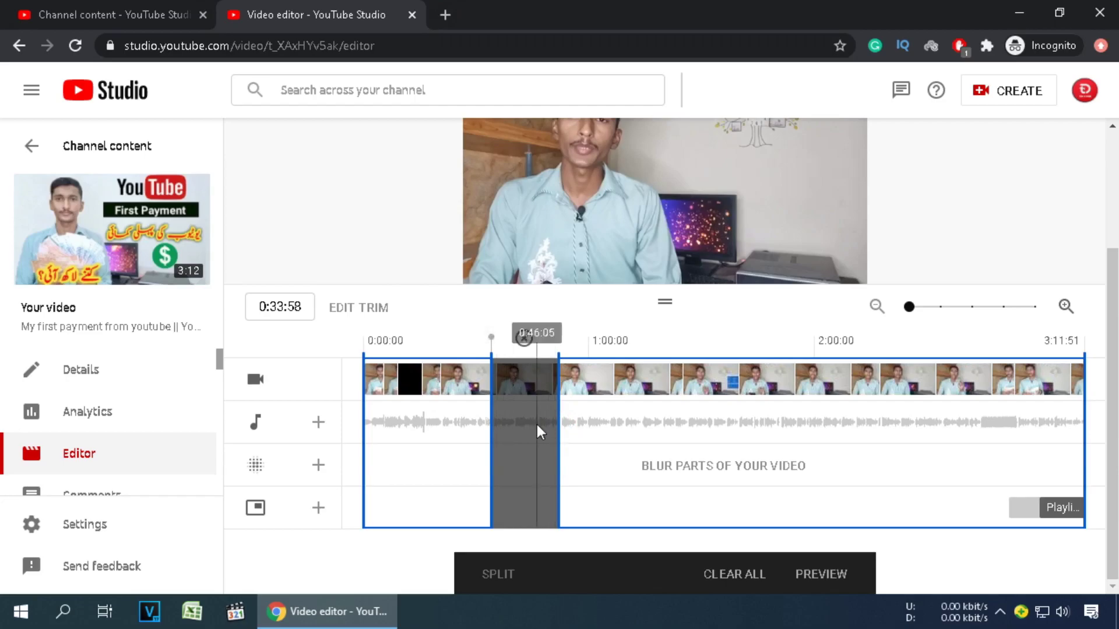
- Split the video at 1:26:36 and cut out the section from there to about 1:49
{"action": "left_click", "coordinate": [688, 416]}
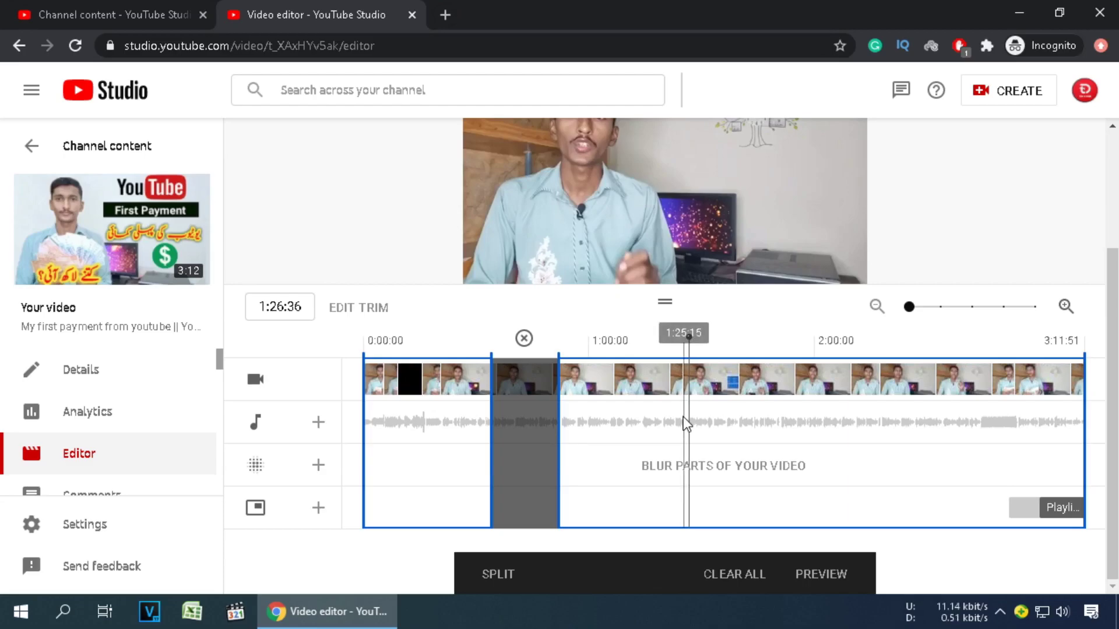
{"action": "left_click", "coordinate": [500, 575]}
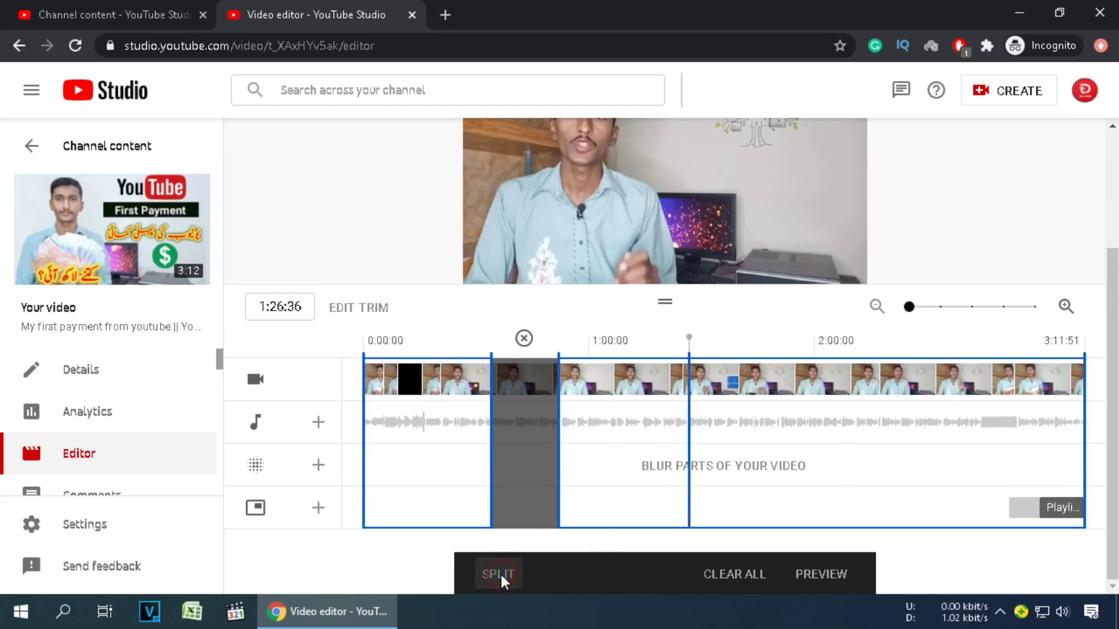
{"action": "left_click_drag", "start_coordinate": [688, 420], "coordinate": [773, 427]}
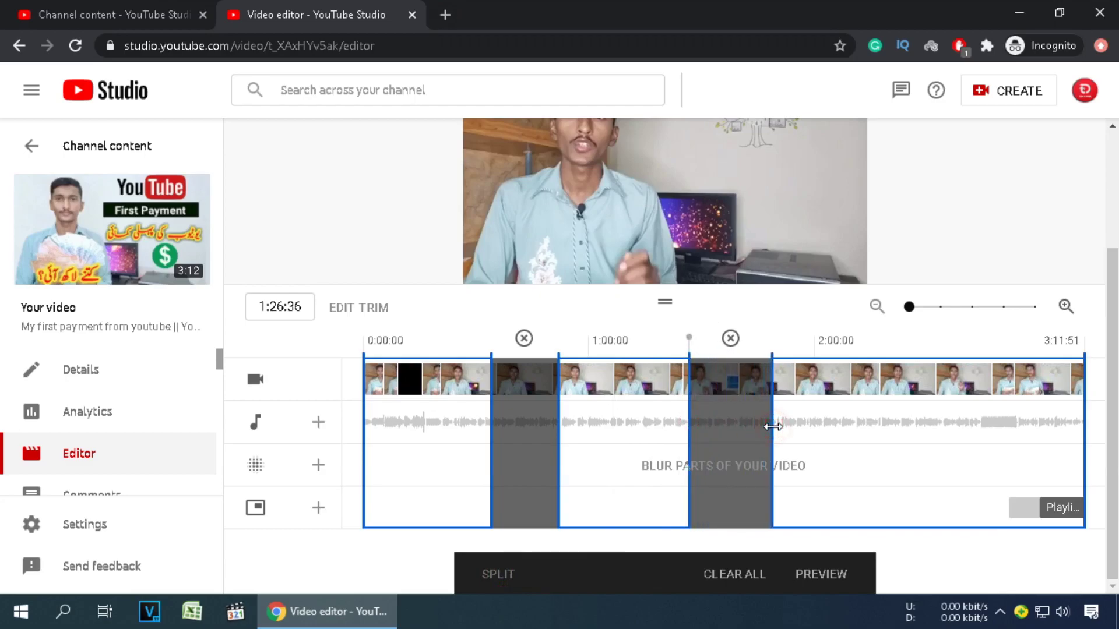
- Split the video at 2:26:40, cut out the section from about 2:10 to that split, and preview the trims
{"action": "left_click", "coordinate": [914, 418]}
{"action": "left_click", "coordinate": [498, 574]}
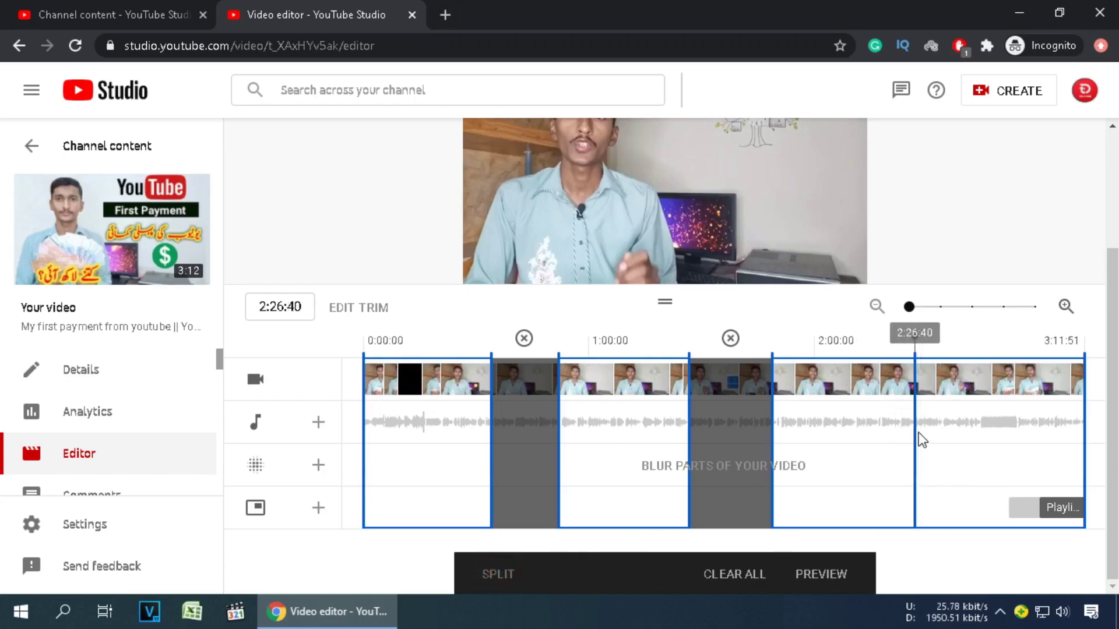
{"action": "mouse_move", "coordinate": [914, 429]}
{"action": "left_mouse_down"}
{"action": "mouse_move", "coordinate": [969, 434]}
{"action": "mouse_move", "coordinate": [849, 429]}
{"action": "left_mouse_up"}
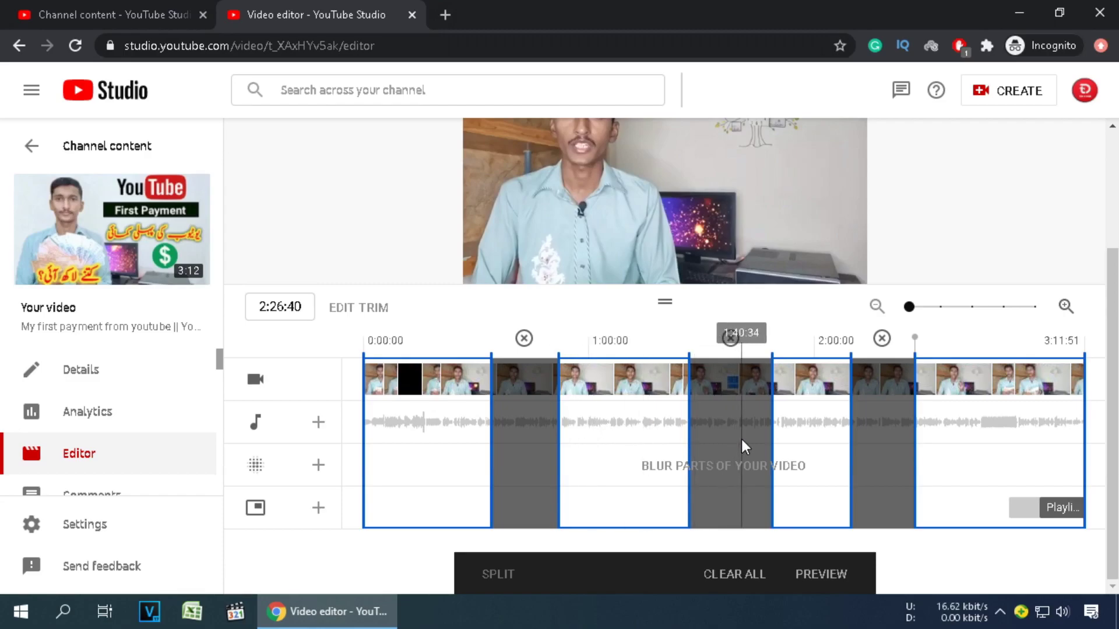
{"action": "left_click", "coordinate": [833, 575]}
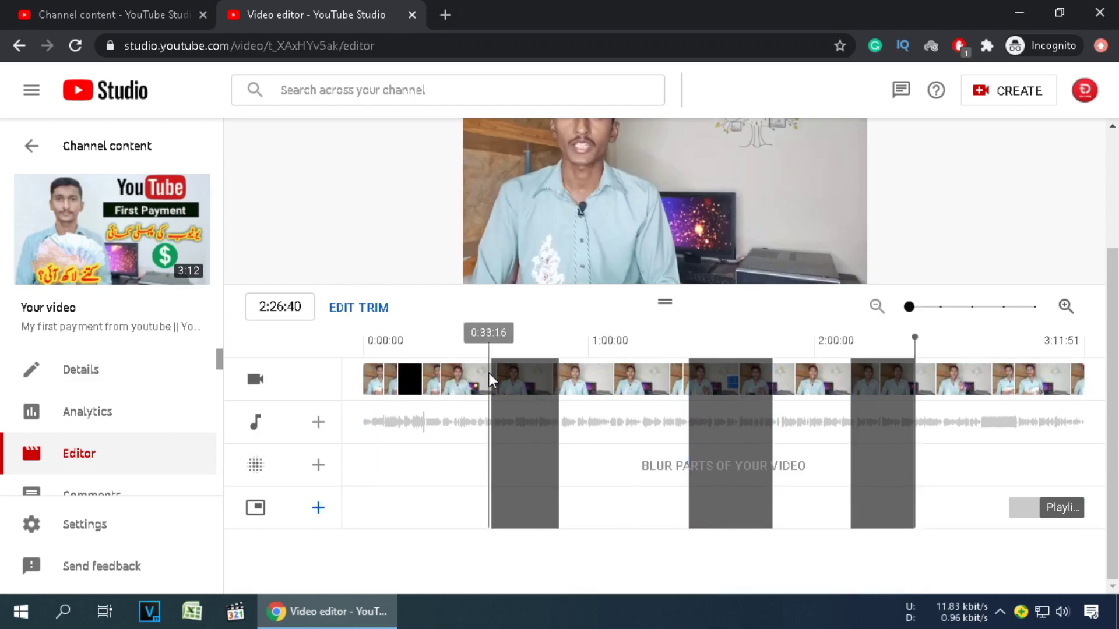
{"action": "mouse_move", "coordinate": [472, 347]}
{"action": "left_mouse_down"}
{"action": "mouse_move", "coordinate": [579, 530]}
{"action": "mouse_move", "coordinate": [576, 558]}
{"action": "left_mouse_up"}
{"action": "mouse_move", "coordinate": [670, 357]}
{"action": "left_mouse_down"}
{"action": "mouse_move", "coordinate": [814, 472]}
{"action": "mouse_move", "coordinate": [794, 554]}
{"action": "left_mouse_up"}
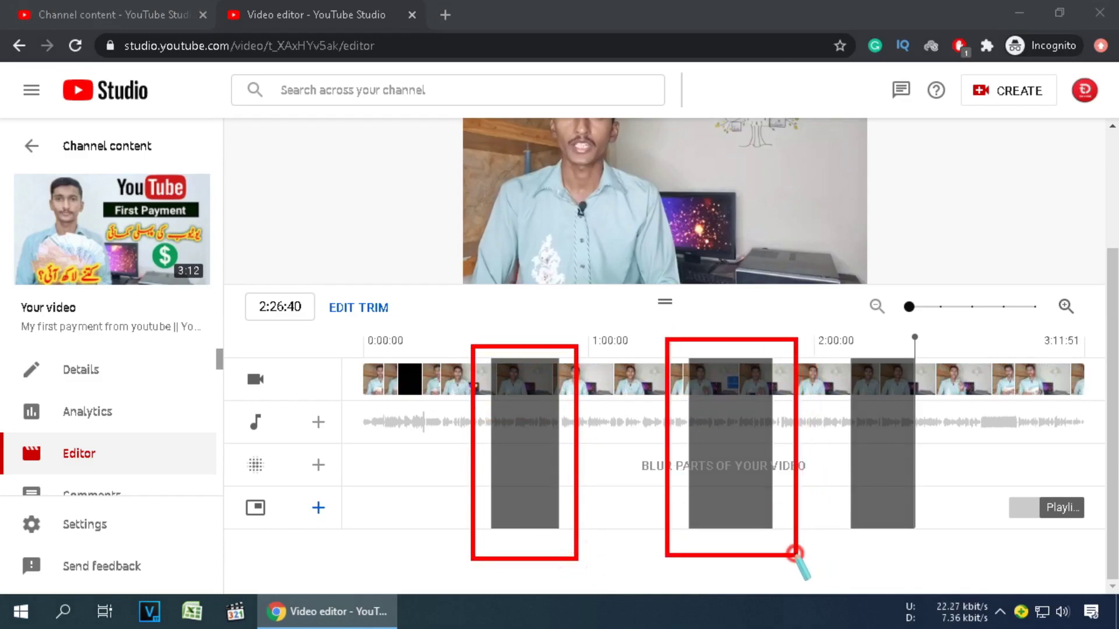
{"action": "left_click_drag", "start_coordinate": [833, 338], "coordinate": [945, 551]}
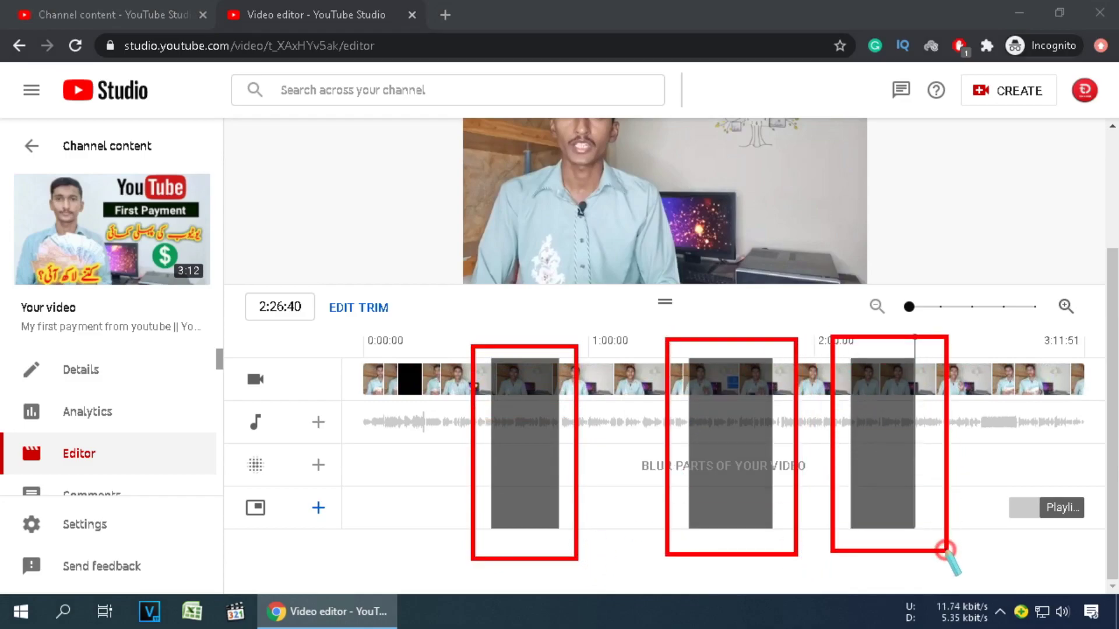
{"action": "left_click", "coordinate": [593, 454]}
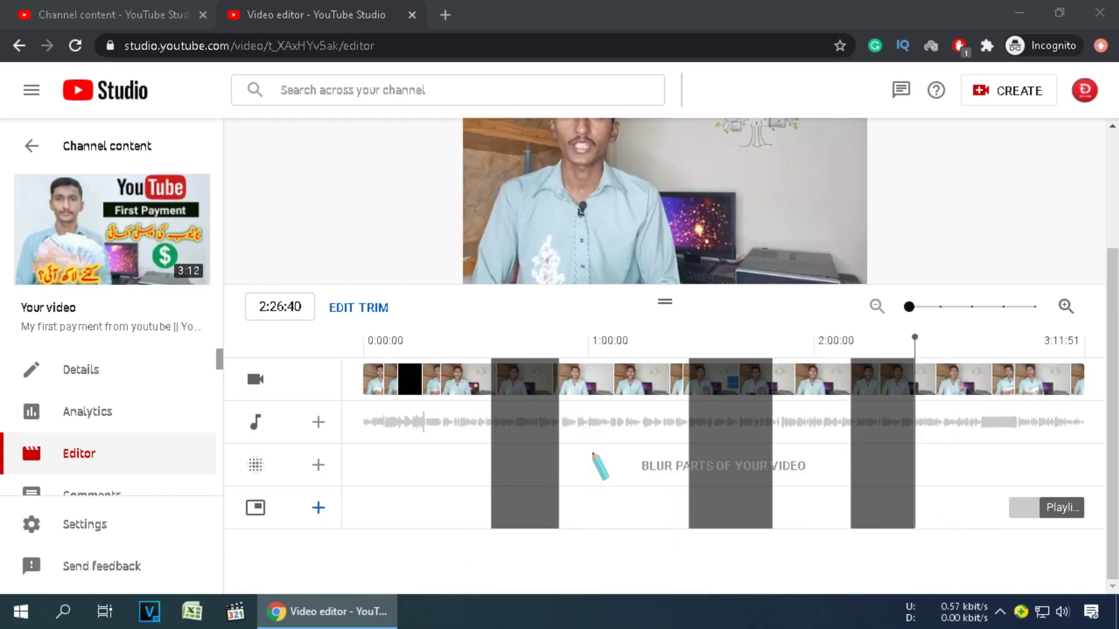
{"action": "left_click", "coordinate": [491, 415]}
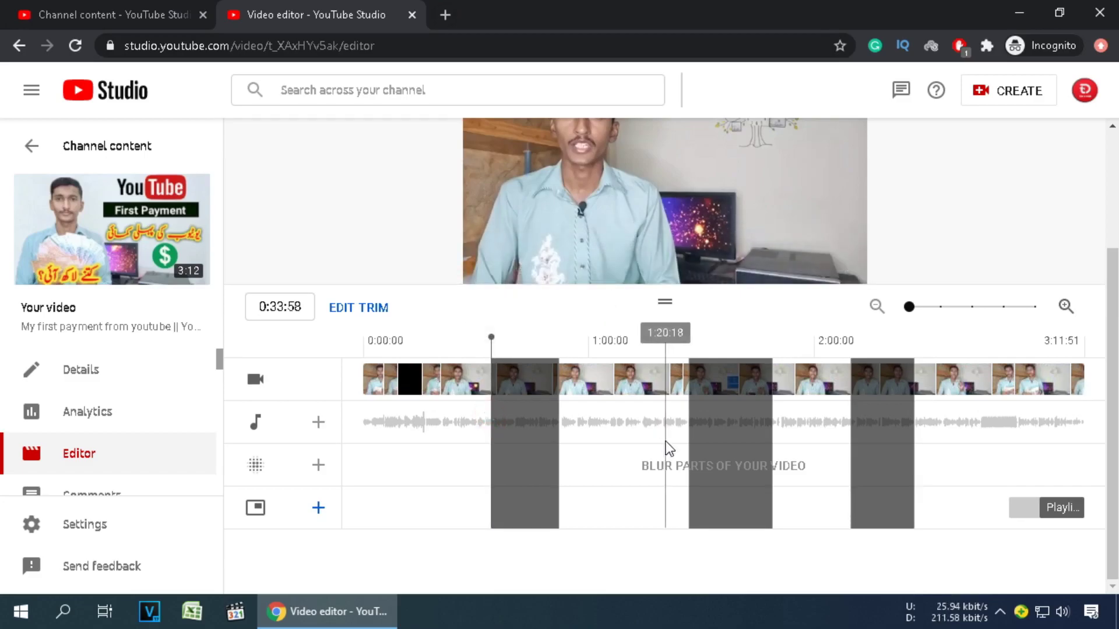
{"action": "scroll", "coordinate": [666, 449], "scroll_direction": "up", "scroll_amount": 3}
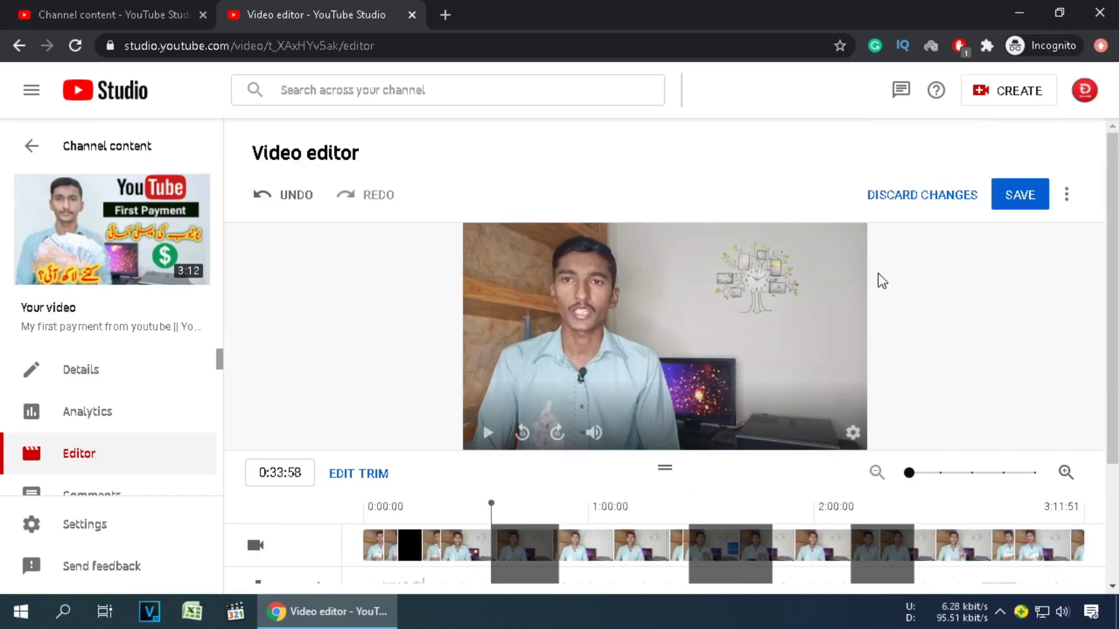
{"action": "left_click_drag", "start_coordinate": [974, 170], "coordinate": [1055, 213]}
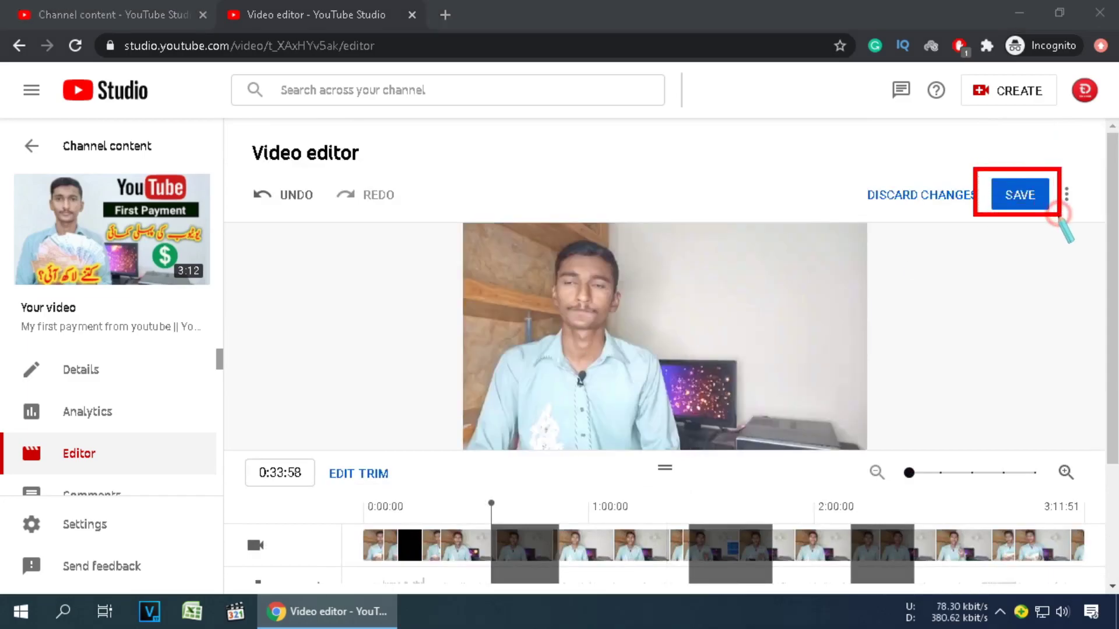
{"action": "key", "text": "Escape"}
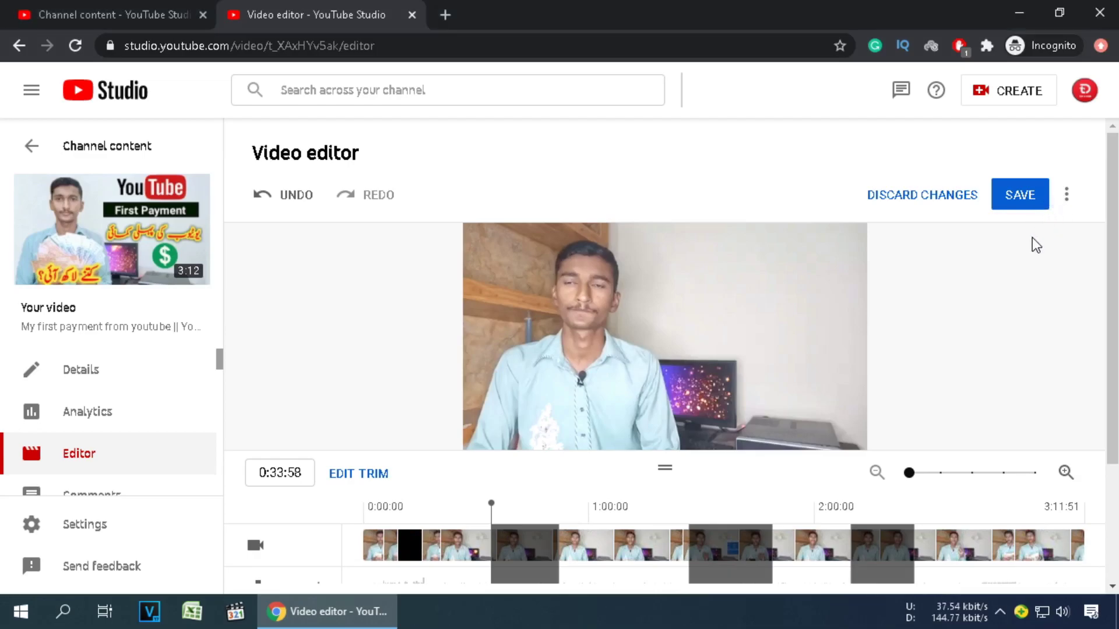
{"action": "scroll", "coordinate": [1033, 236], "scroll_direction": "down", "scroll_amount": 3}
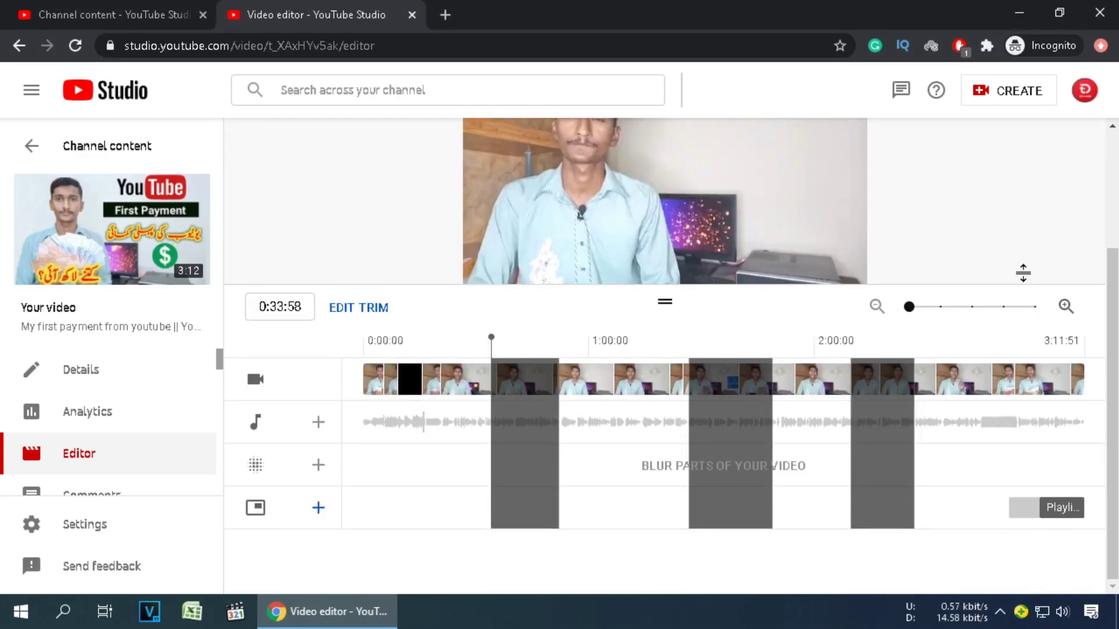